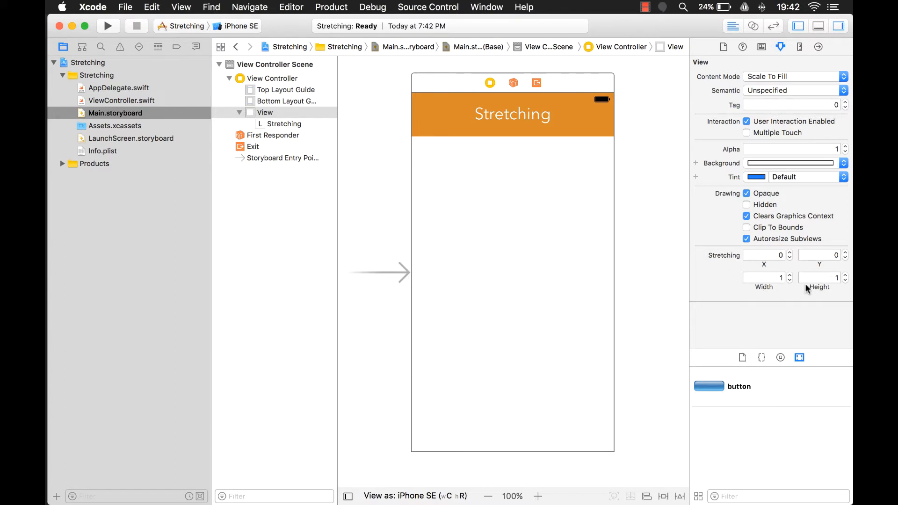
Drag the button image from the Media library onto the view and enlarge its frame to about 141 by 83
click(780, 358)
click(800, 357)
drag(710, 386, 537, 303)
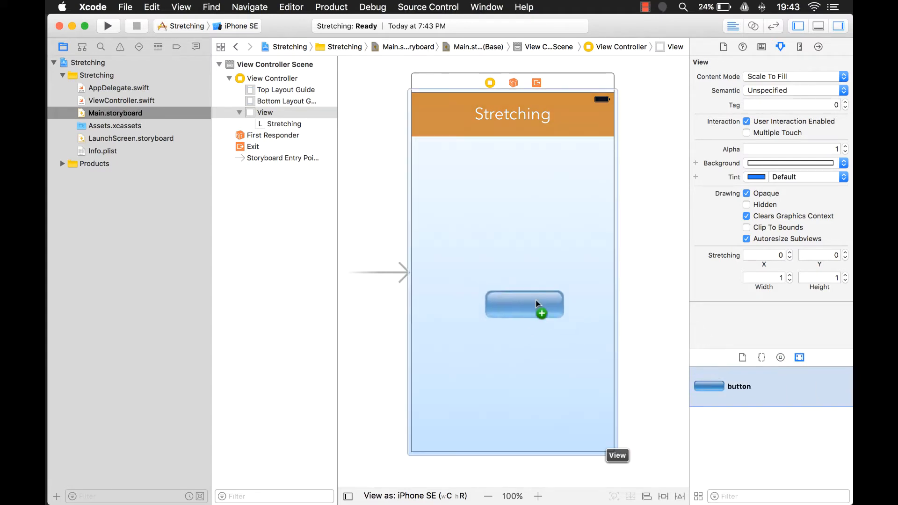
scroll(750, 315, down, 2)
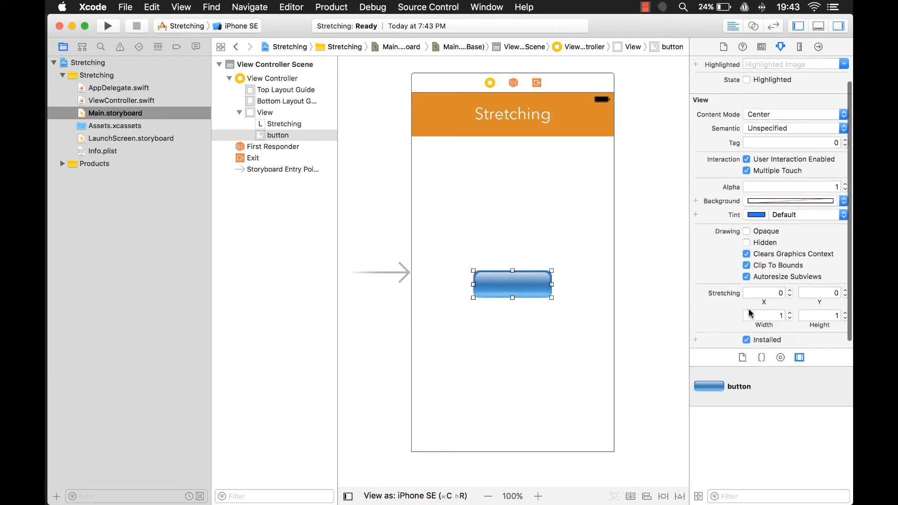
scroll(751, 314, down, 1)
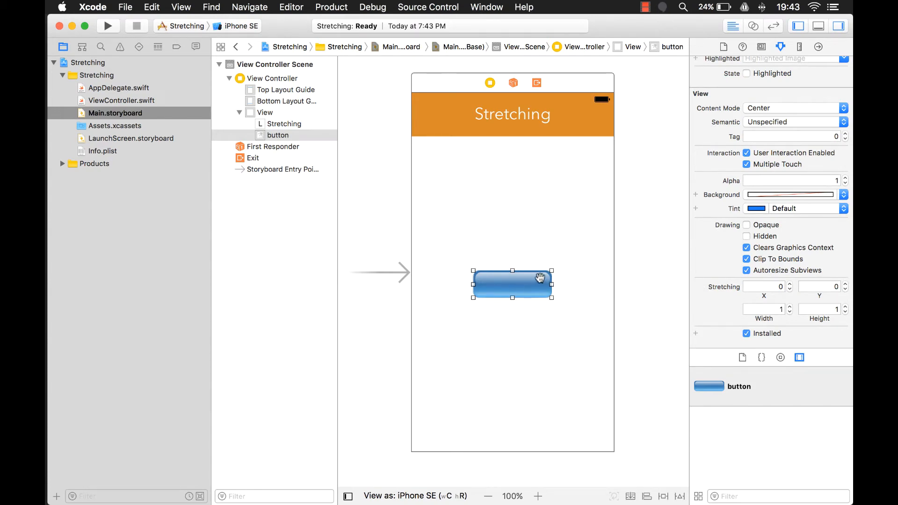
drag(553, 271, 561, 246)
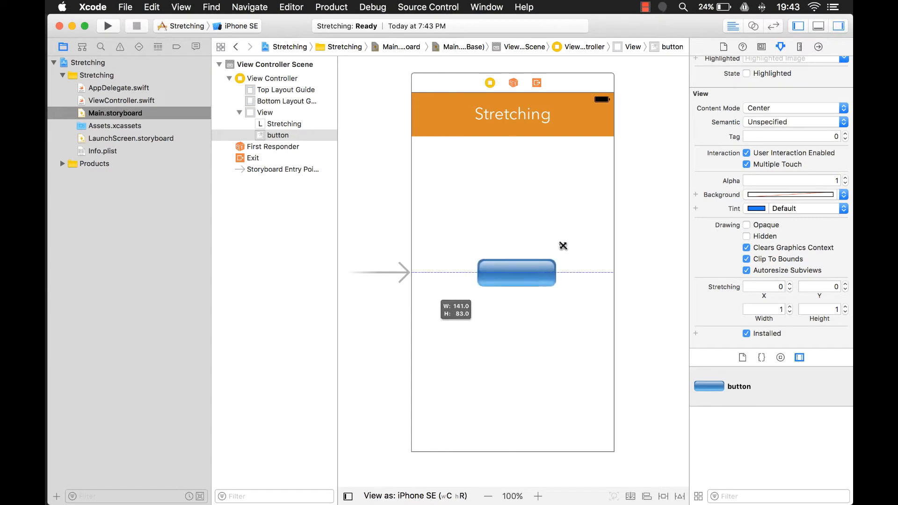
Set the image view's Content Mode to Scale To Fill and enlarge it to see the image stretch
click(842, 108)
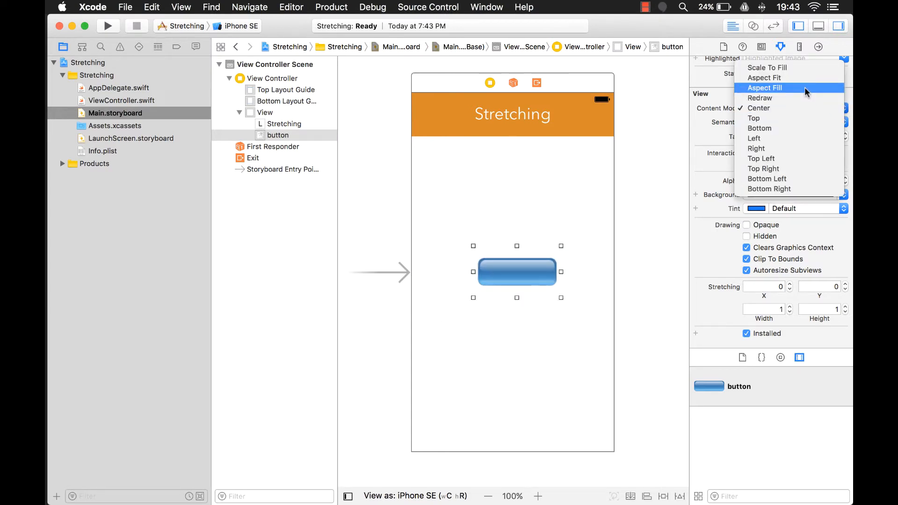
click(789, 68)
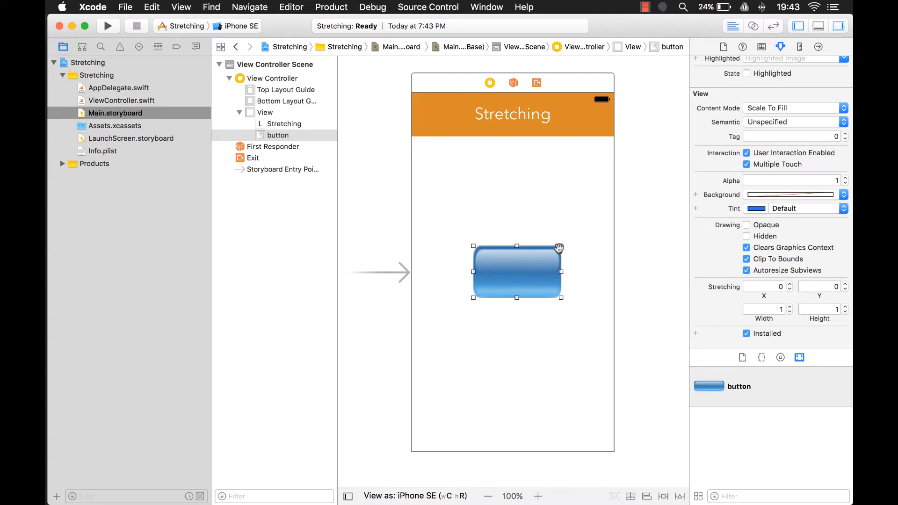
drag(560, 246, 588, 183)
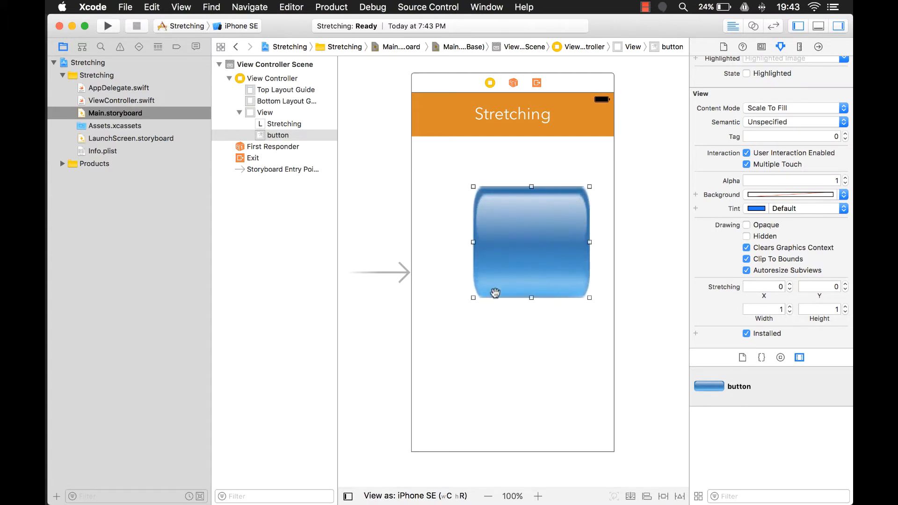
click(470, 302)
click(485, 286)
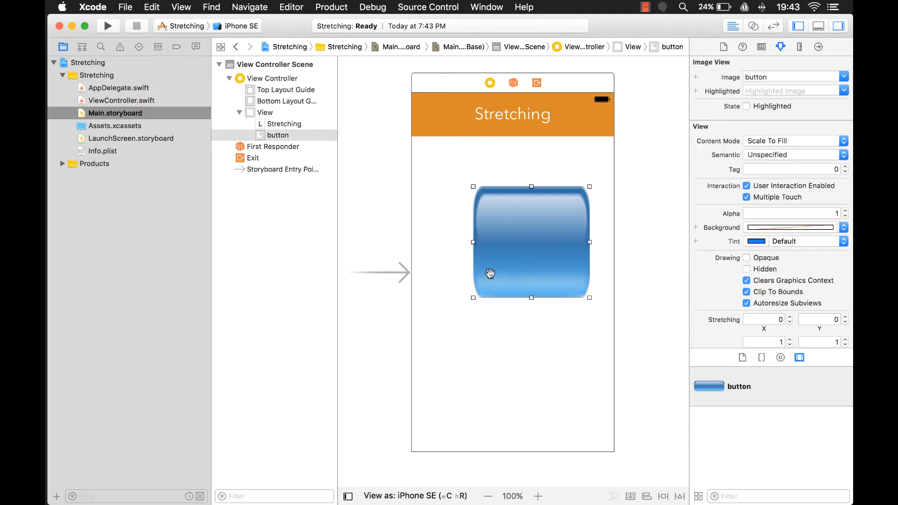
Resize the image view into a flat wide button shape, then enlarge it again
drag(588, 188, 585, 271)
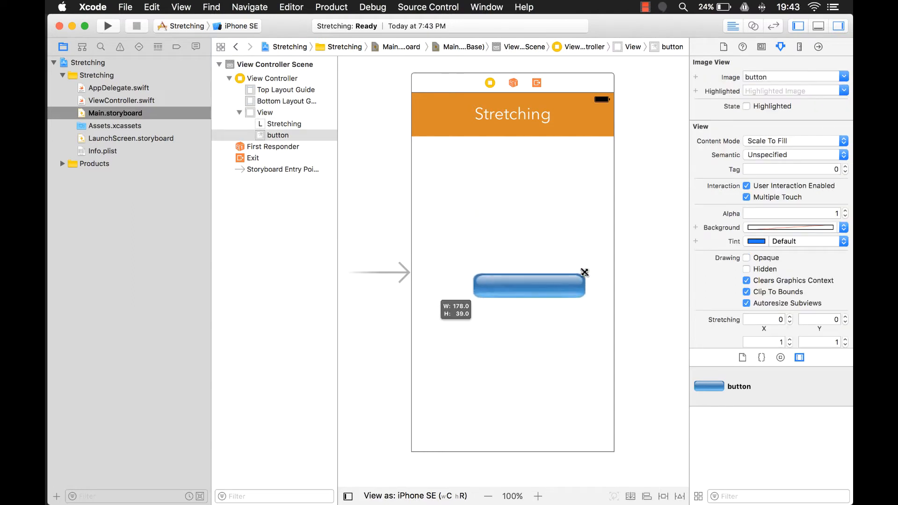
drag(585, 271, 577, 275)
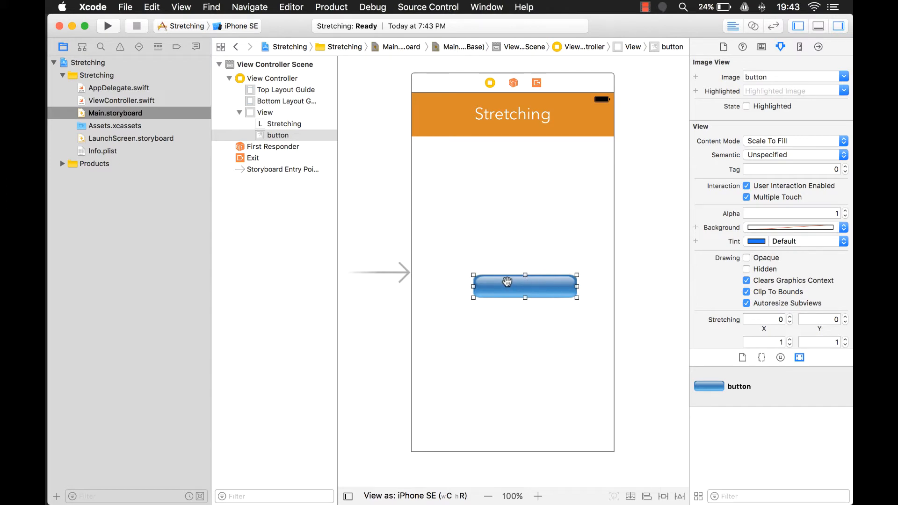
mouse_move(576, 275)
mouse_down()
mouse_move(577, 253)
mouse_move(569, 261)
mouse_up()
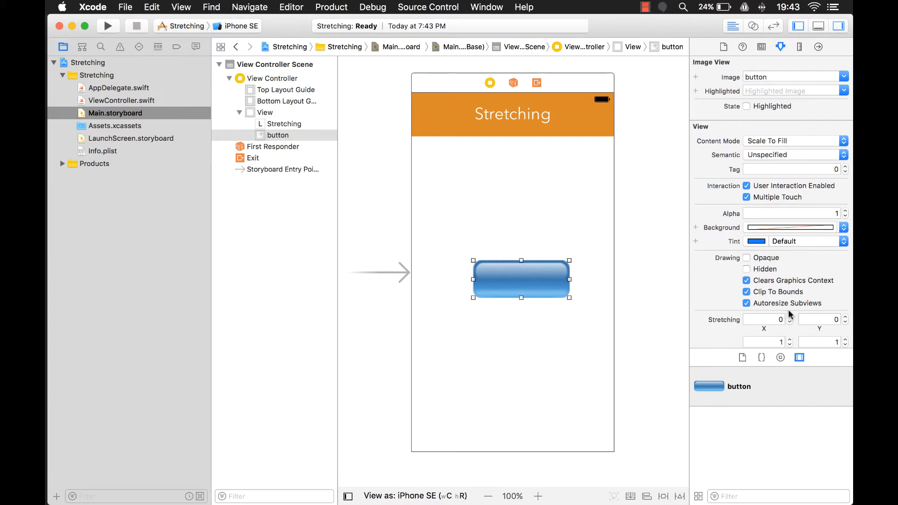
Enter stretching values X 0.5, Y 0.5, Width 0 and Height 0 for the button image
click(776, 320)
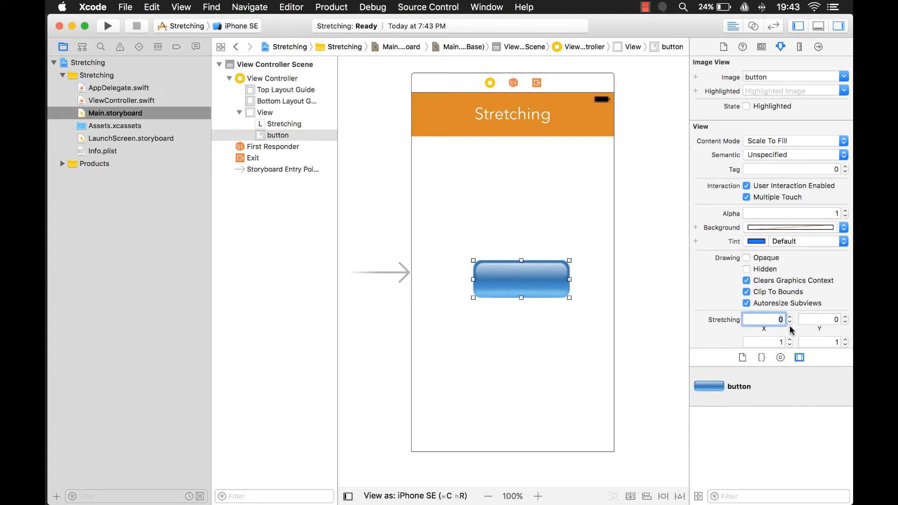
text(0)
key(Tab)
text(.5)
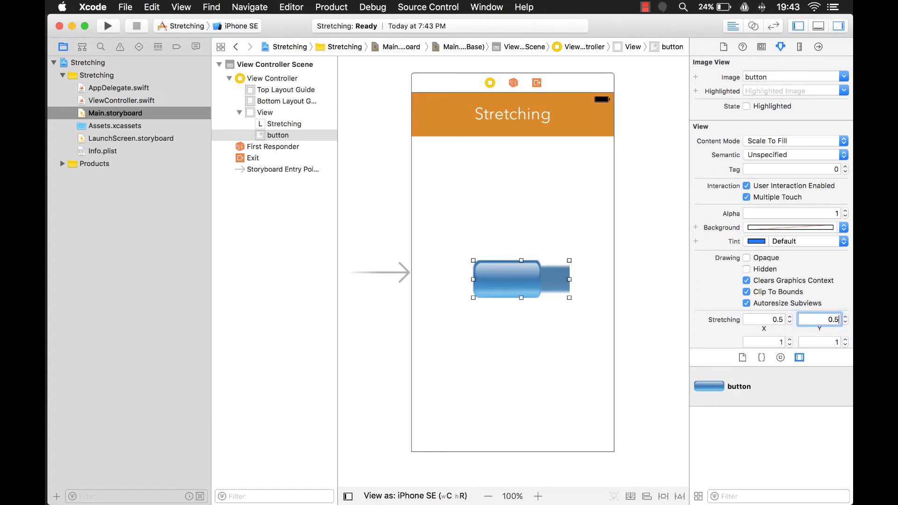
key(Return)
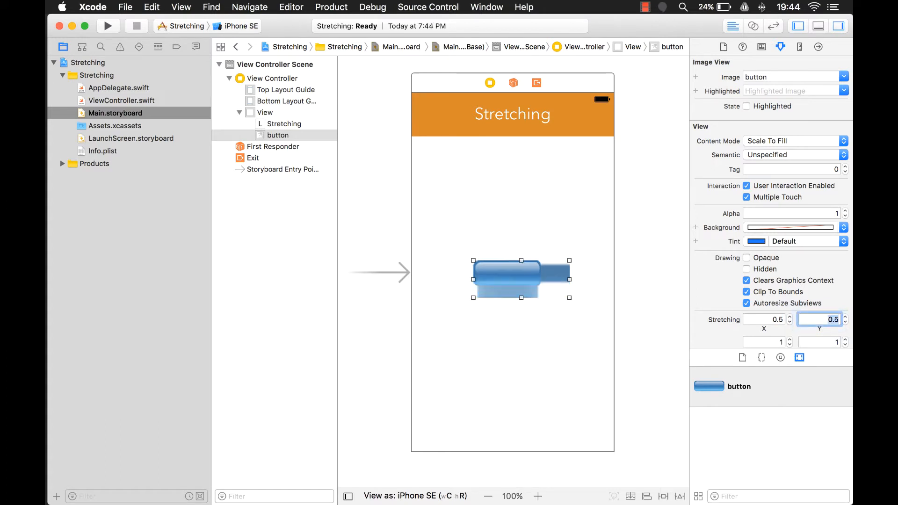
scroll(782, 340, down, 2)
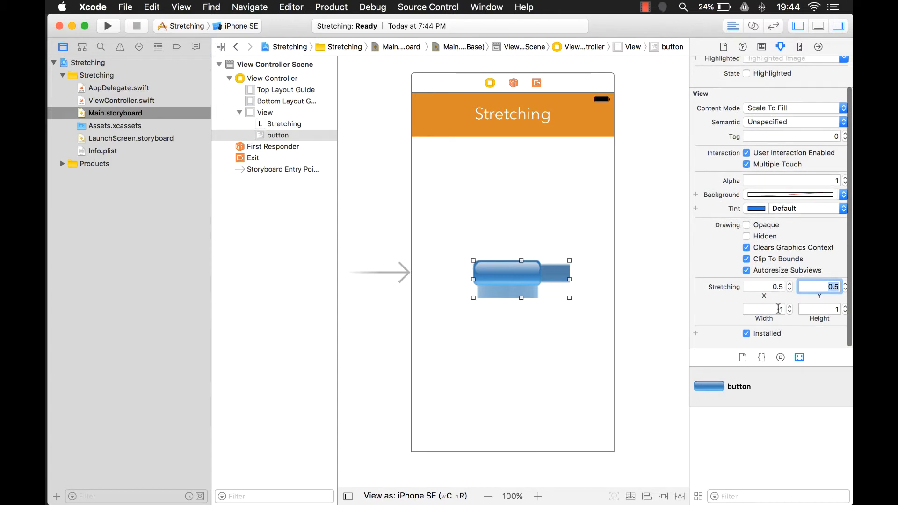
click(779, 310)
text(0)
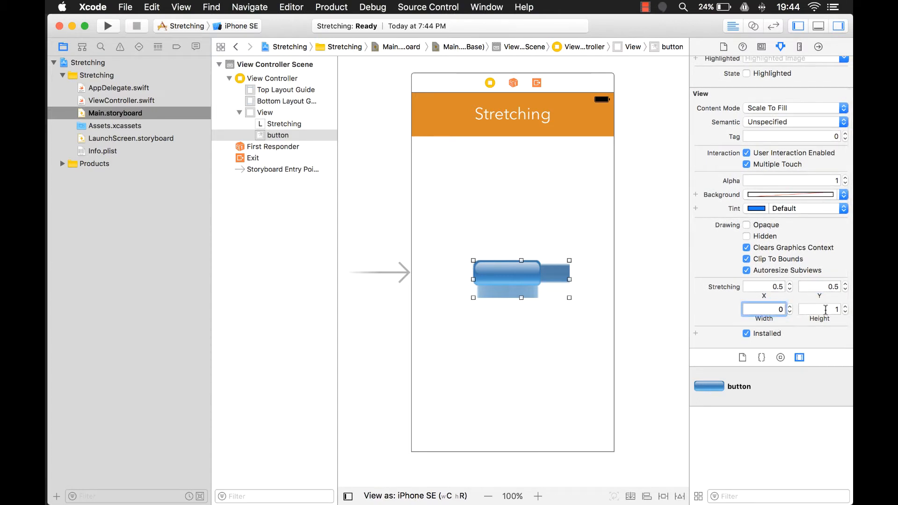
click(825, 309)
text(0)
click(820, 286)
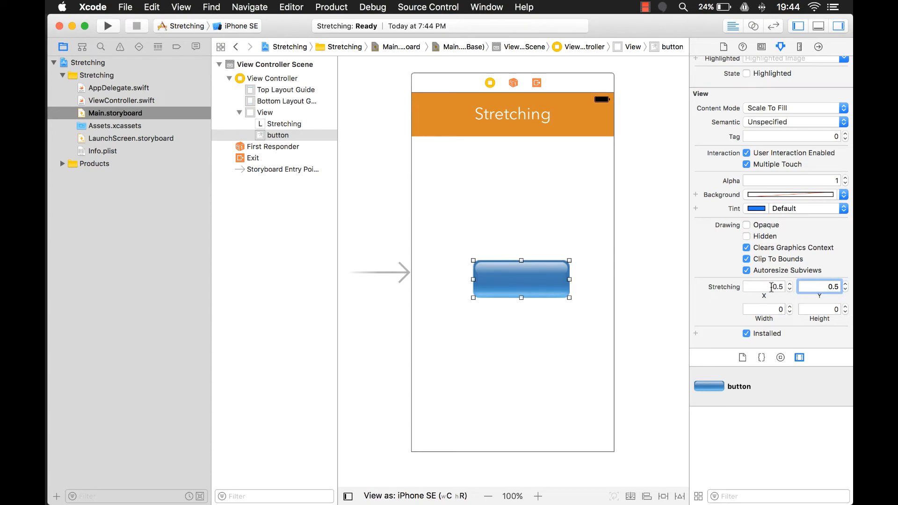
scroll(772, 211, up, 3)
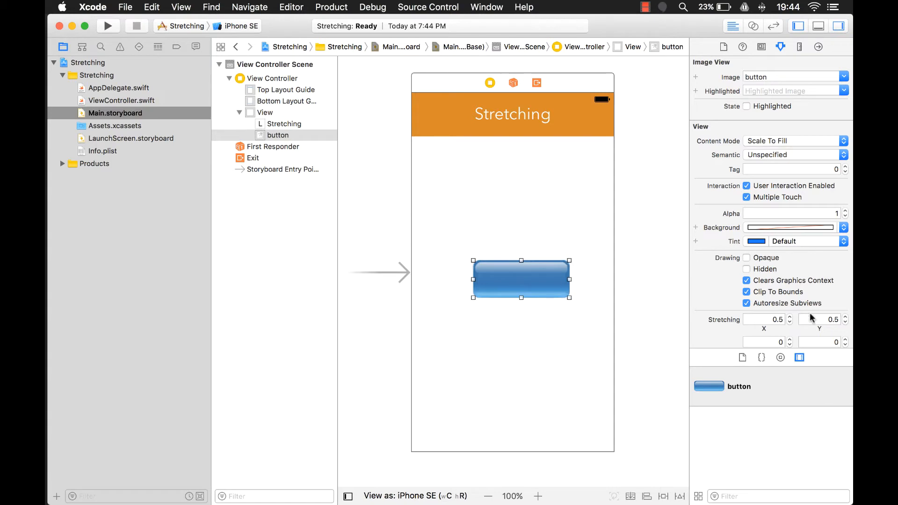
Enlarge the button image view to check that its rounded corners keep their shape
mouse_move(569, 260)
mouse_down()
mouse_move(600, 209)
mouse_move(578, 187)
mouse_move(584, 218)
mouse_up()
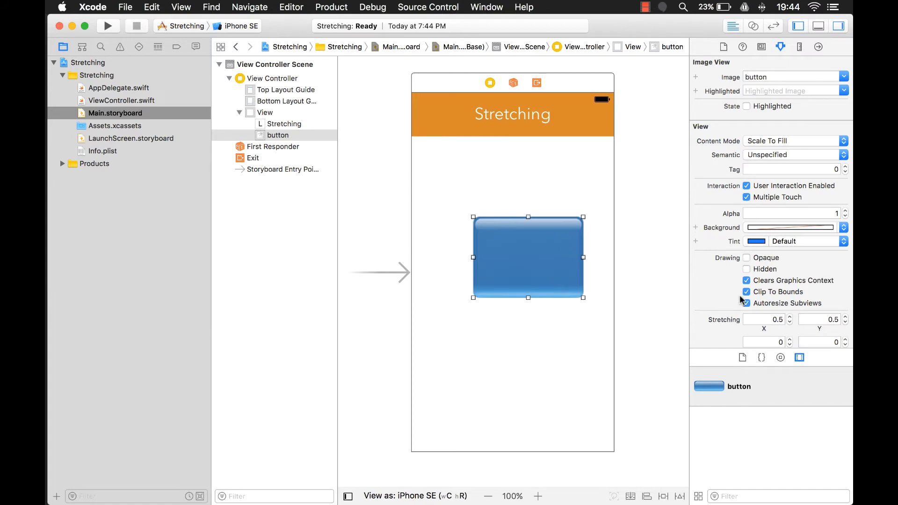
scroll(741, 301, down, 3)
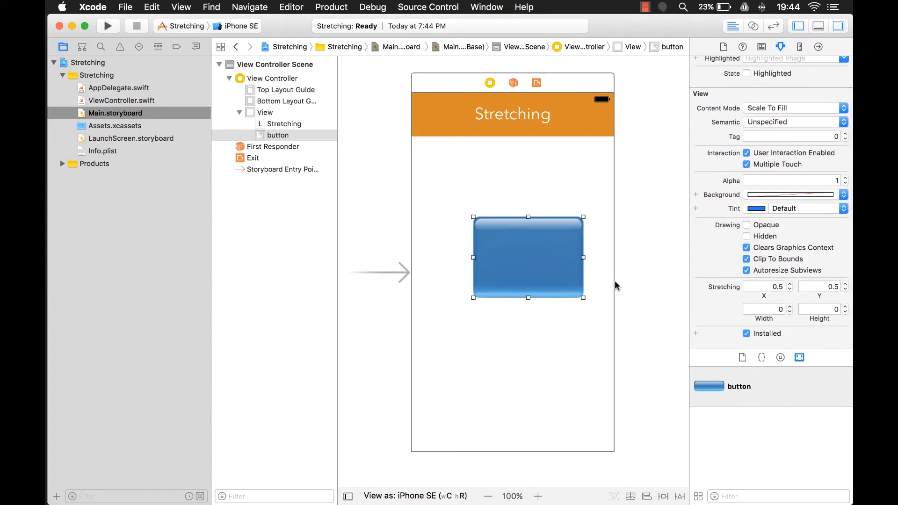
click(537, 262)
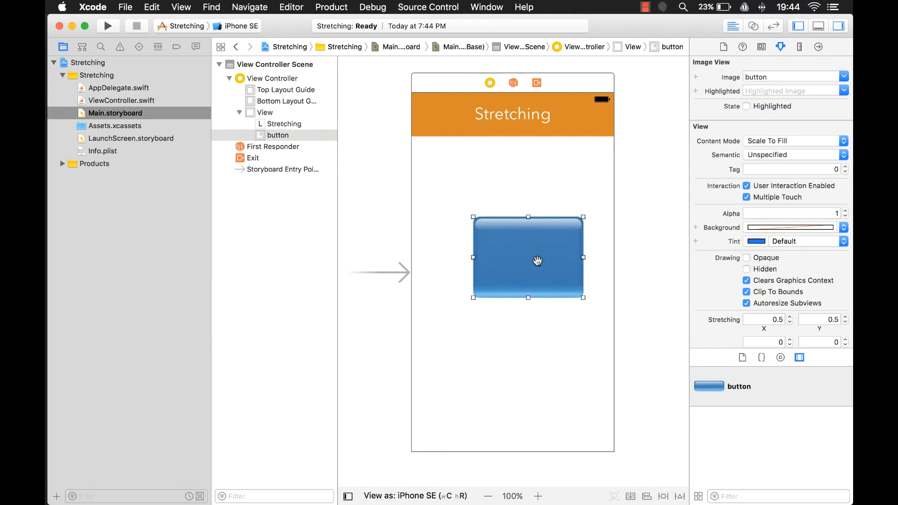
Delete the stretched image view and drop in a fresh button image set to Scale To Fill
key(BackSpace)
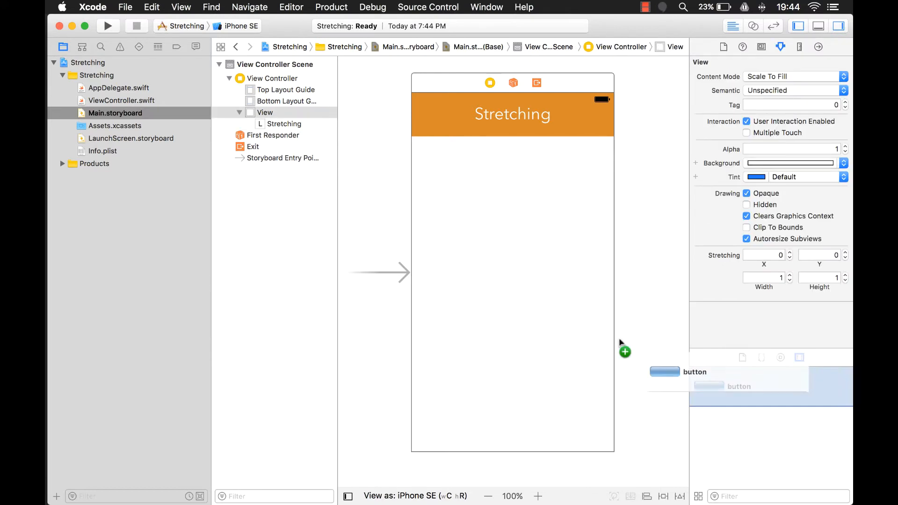
drag(723, 386, 533, 293)
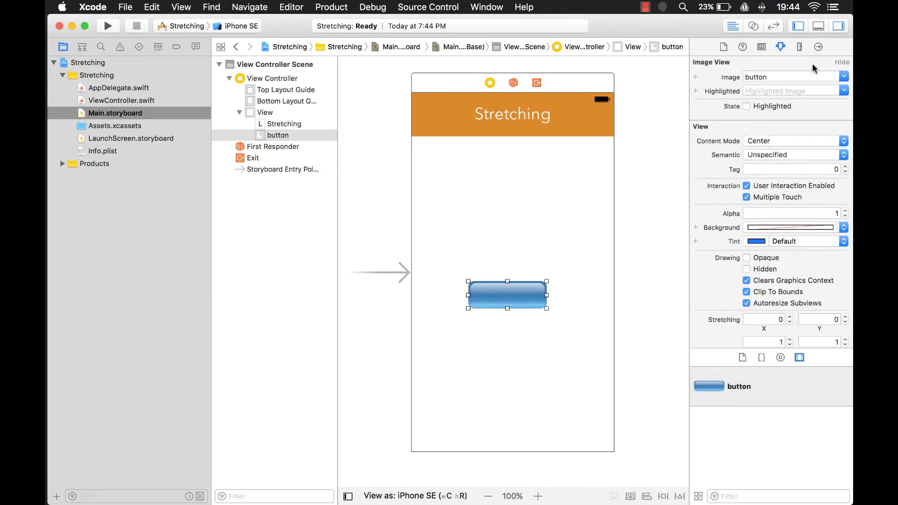
click(844, 145)
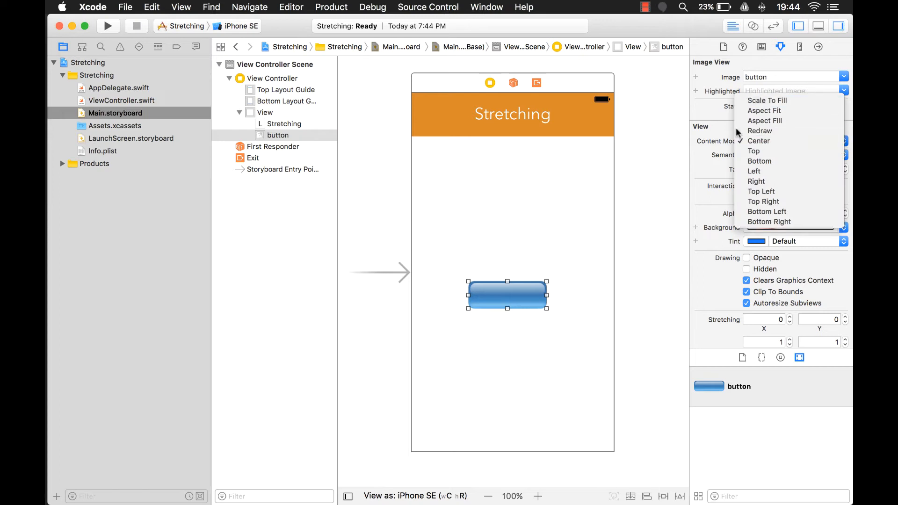
click(793, 94)
Enlarge the new button image view and shift it slightly on the canvas
drag(546, 281, 593, 208)
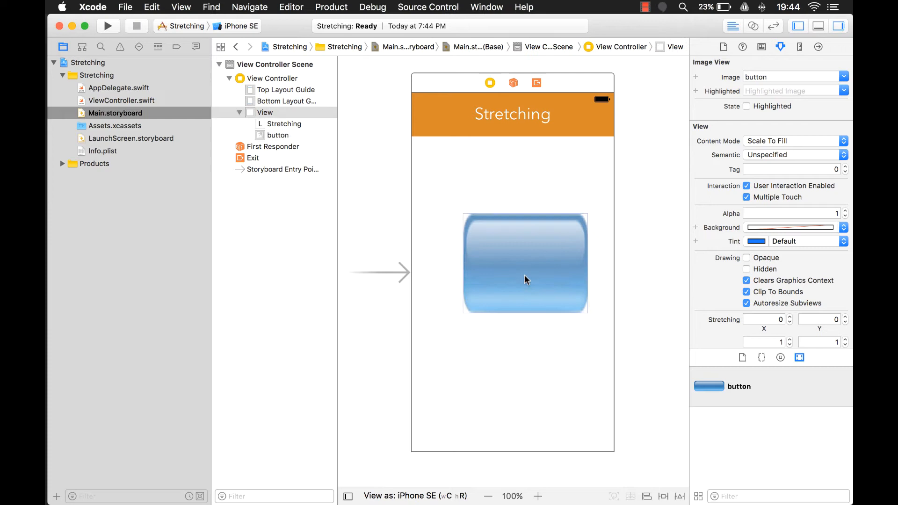
drag(533, 267, 521, 274)
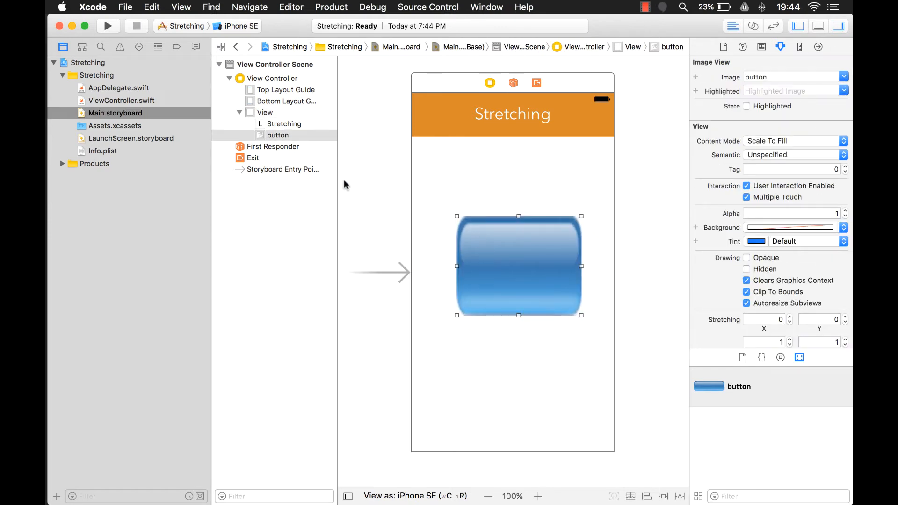
Select the button image set in Assets.xcassets and show its slicing editor
click(114, 125)
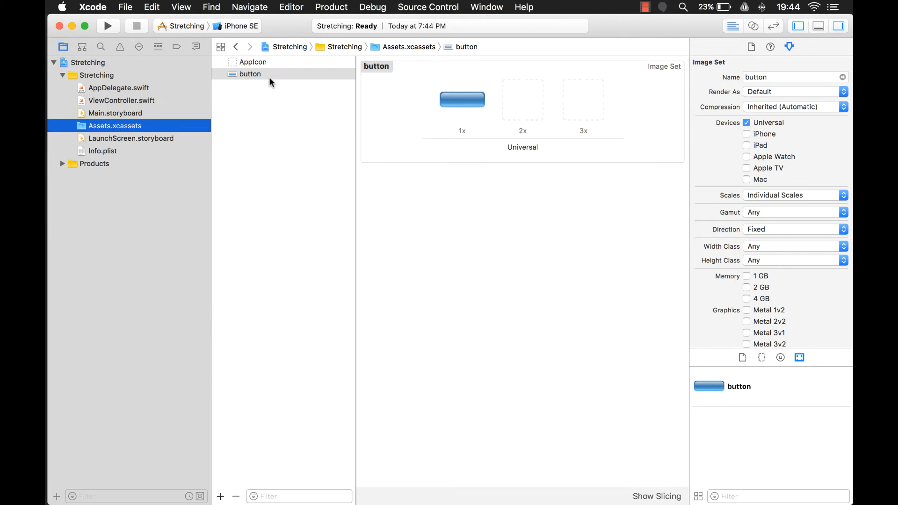
click(463, 100)
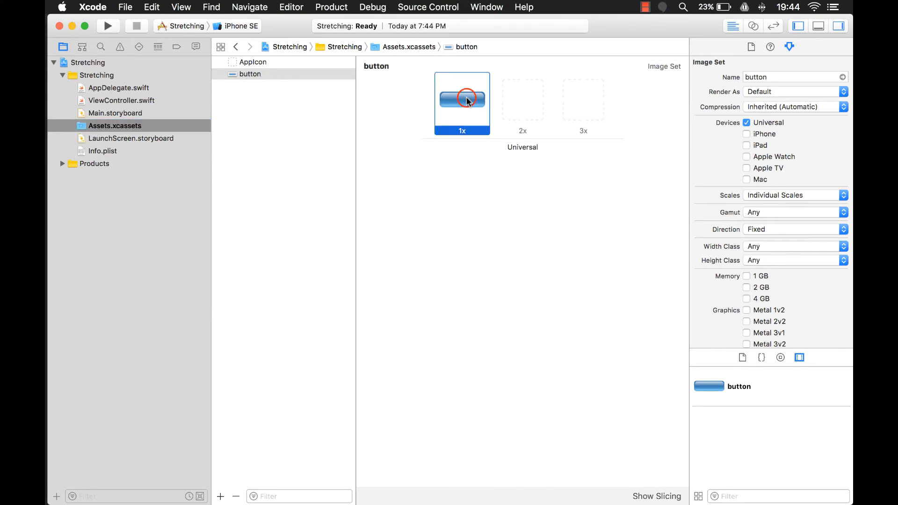
click(304, 78)
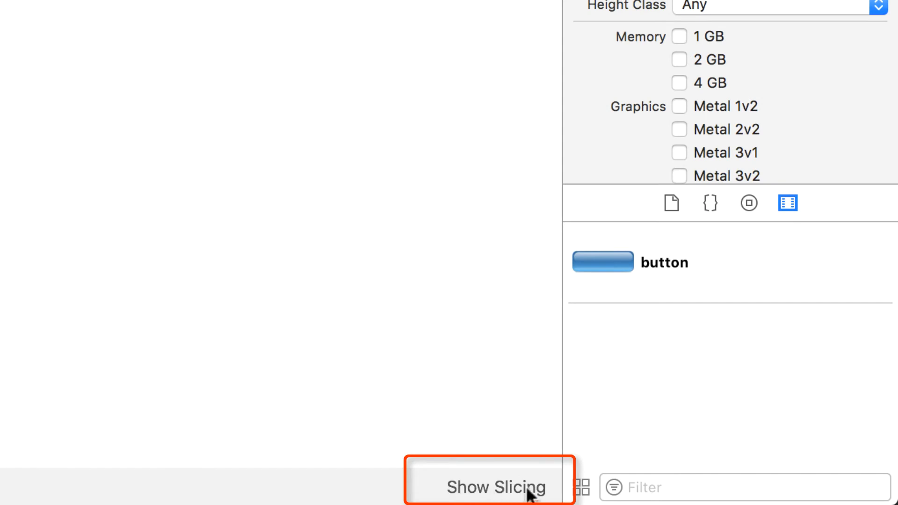
click(530, 491)
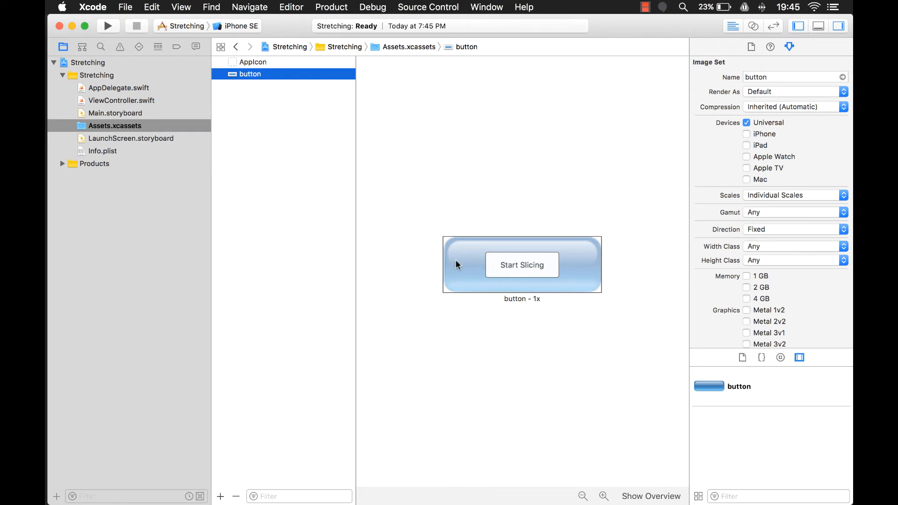
Start slicing horizontally and vertically, then pull the right vertical guide inward
click(525, 264)
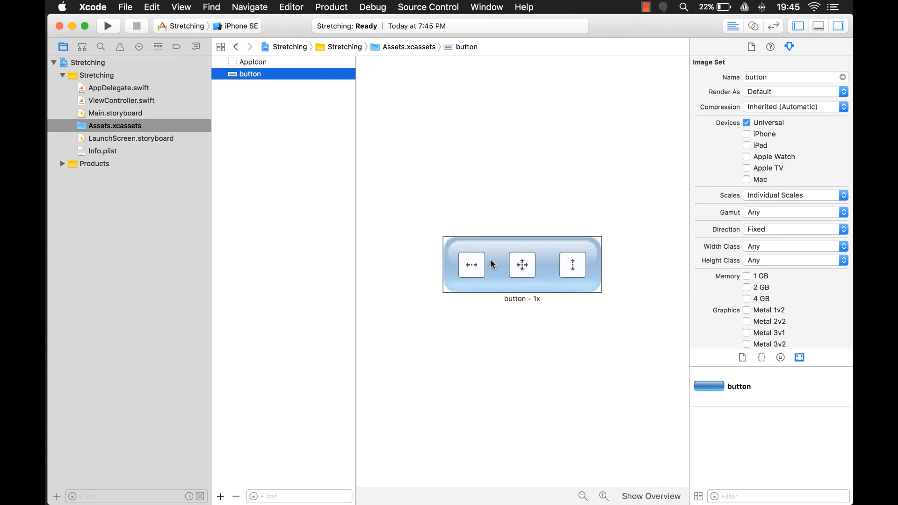
click(523, 266)
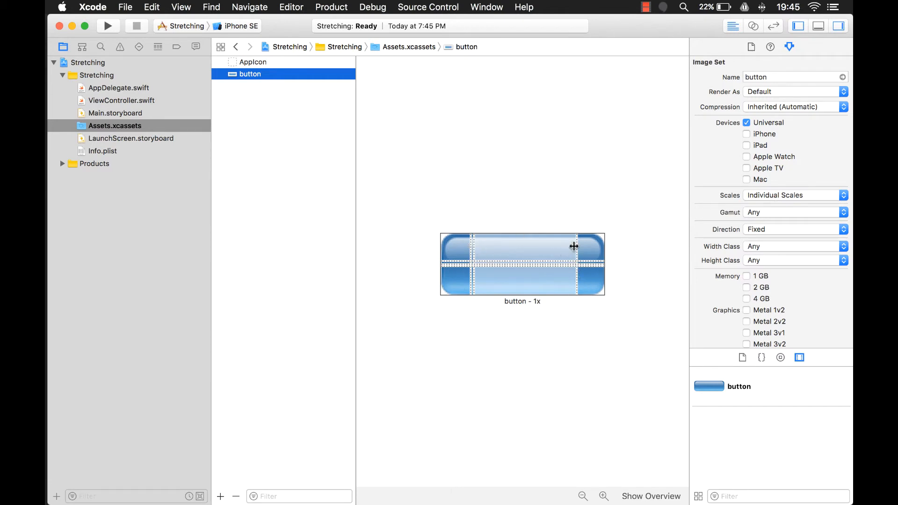
drag(576, 247, 486, 251)
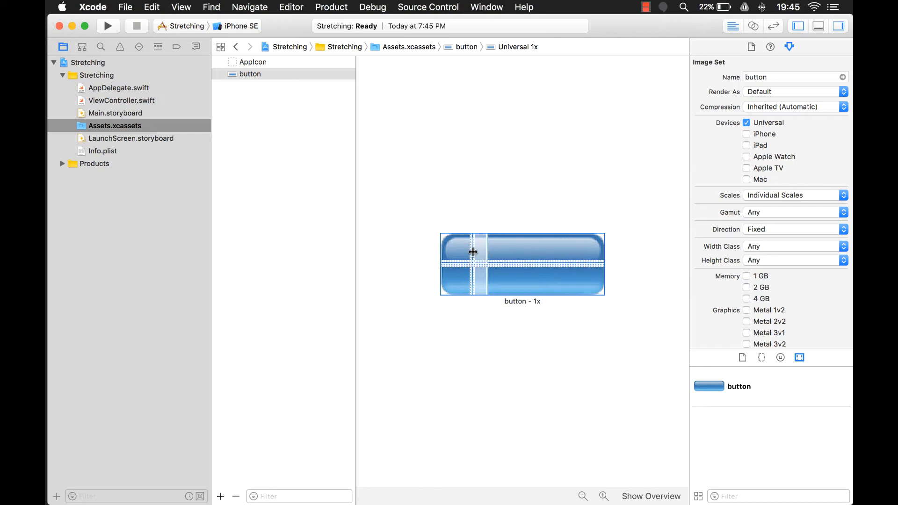
Narrow the vertical slice guides into a thin central strip and nudge the horizontal guide
drag(473, 251, 478, 253)
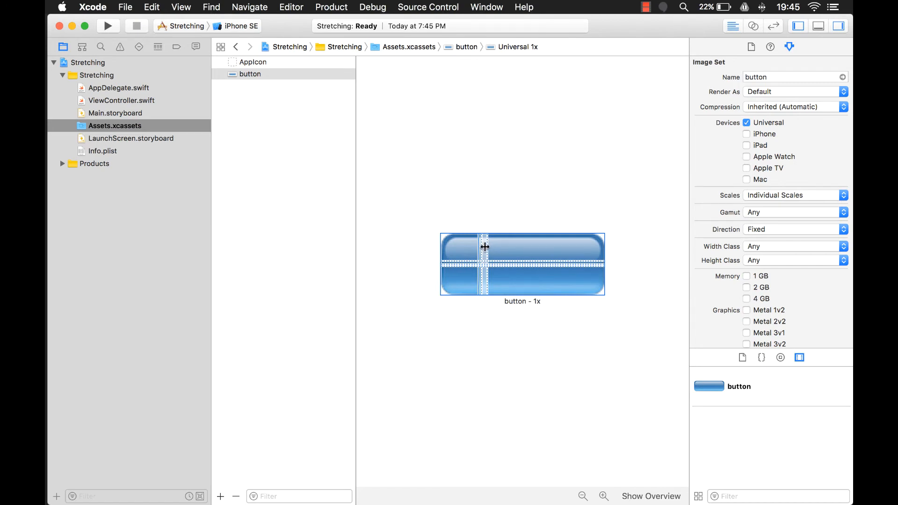
drag(488, 246, 560, 246)
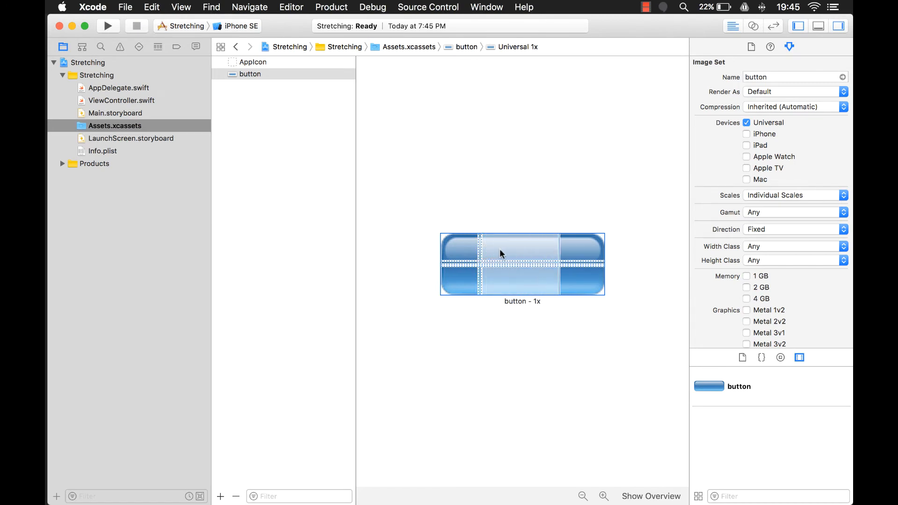
drag(480, 250, 531, 250)
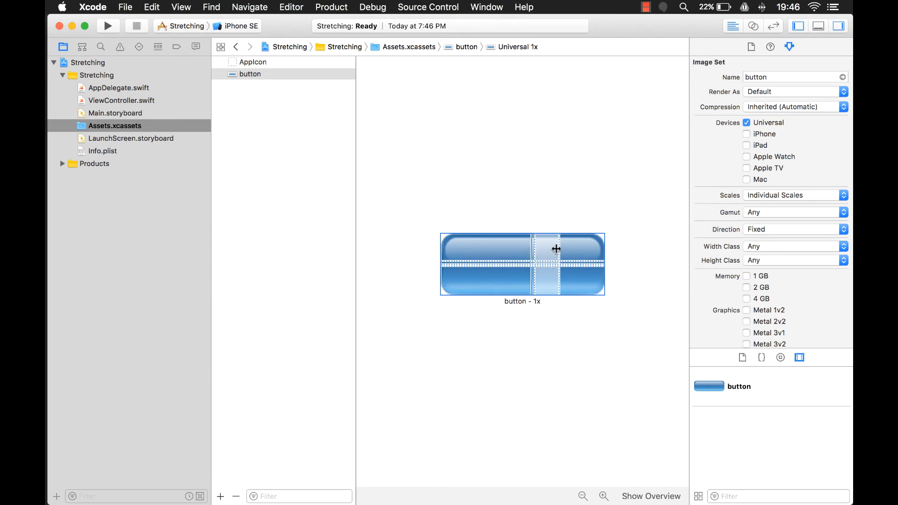
drag(559, 250, 537, 253)
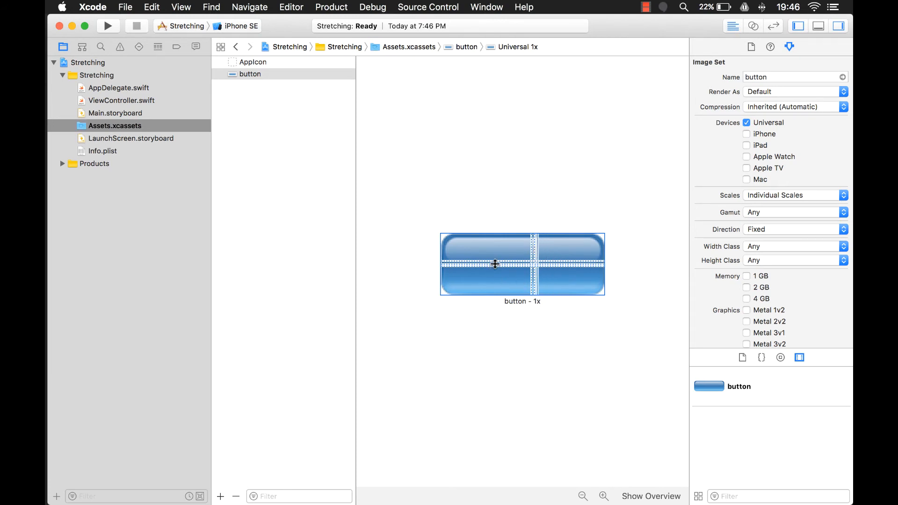
drag(496, 264, 495, 264)
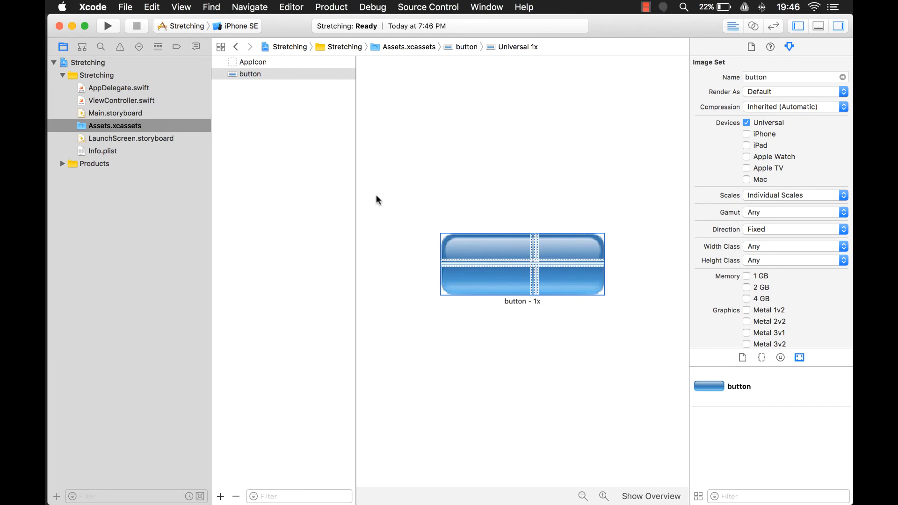
Back in Main.storyboard, resize the image view to about 156 by 286 to test the sliced stretching
click(111, 115)
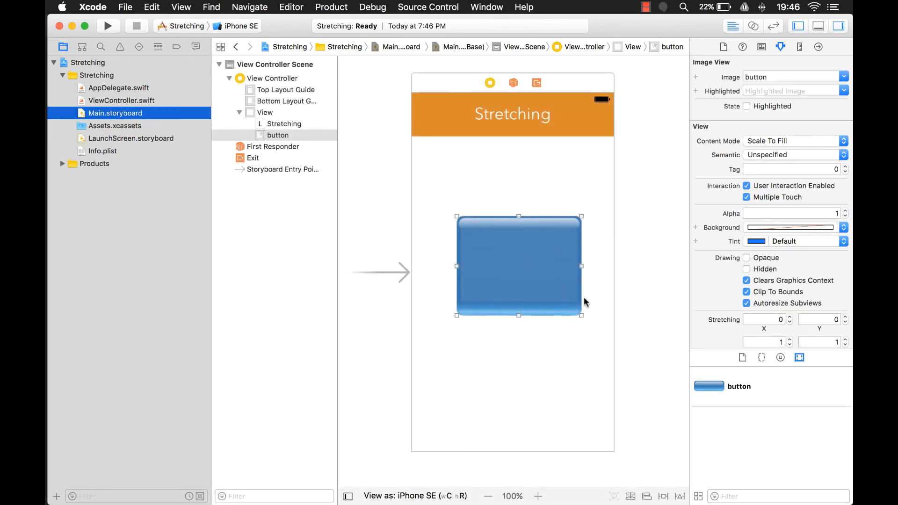
mouse_move(582, 314)
mouse_down()
mouse_move(534, 251)
mouse_move(523, 255)
mouse_move(556, 256)
mouse_up()
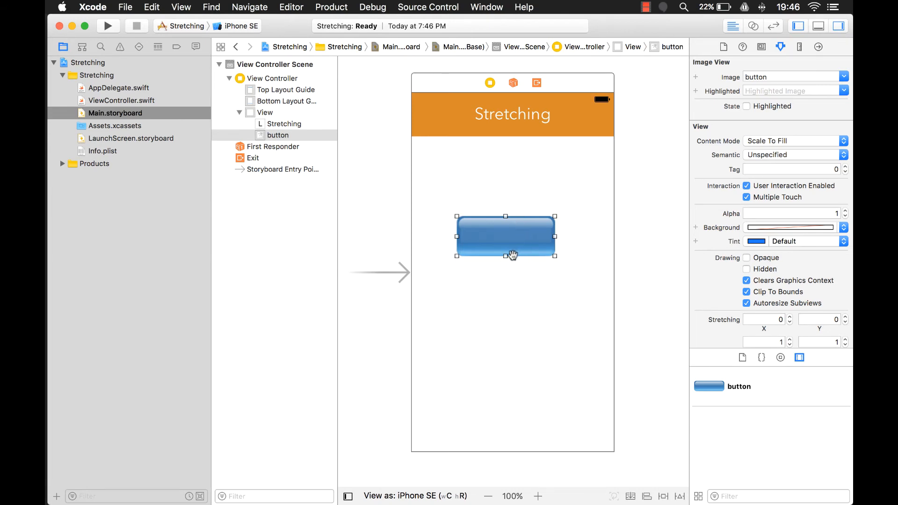
drag(505, 256, 506, 395)
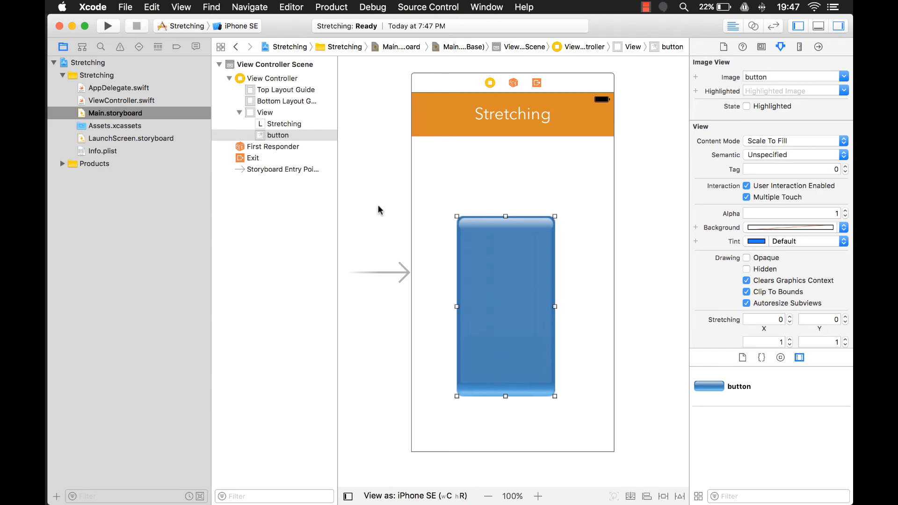
Reopen Assets.xcassets and drag the horizontal slice line down, then back up into a thin band
click(123, 125)
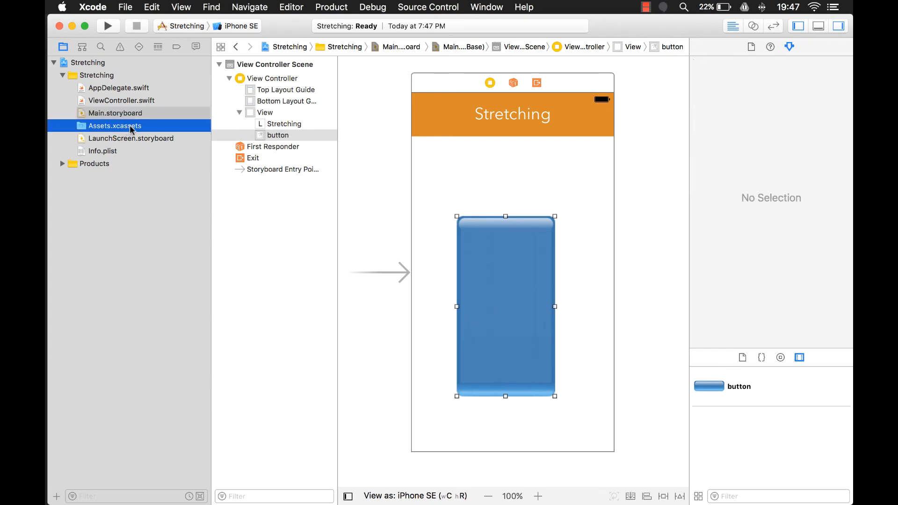
click(597, 263)
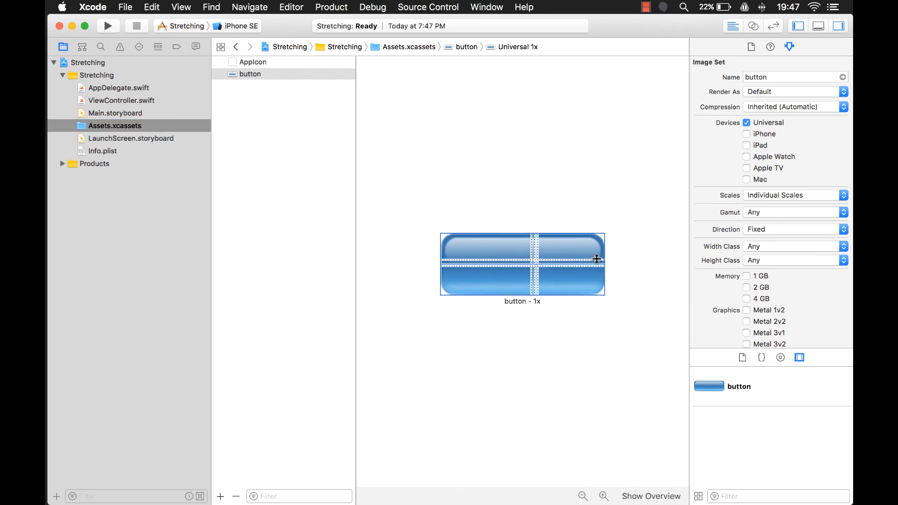
drag(596, 263, 597, 290)
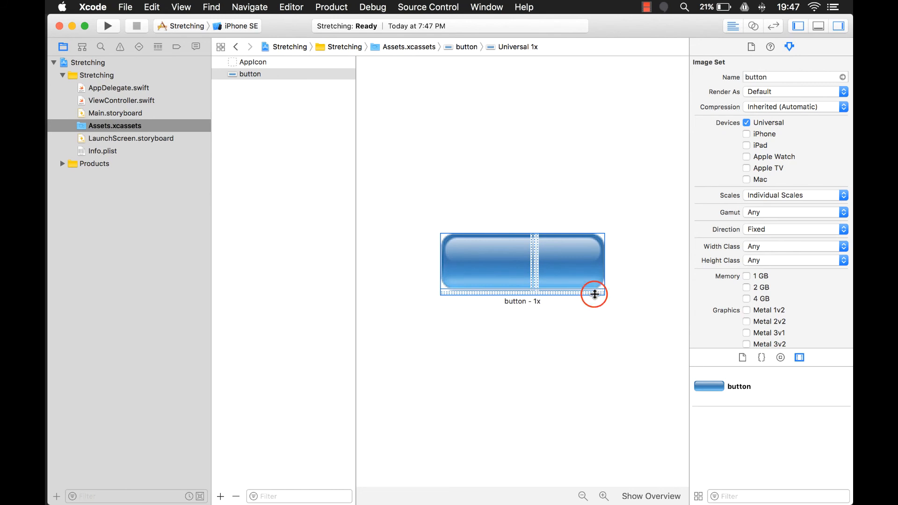
drag(595, 293, 596, 263)
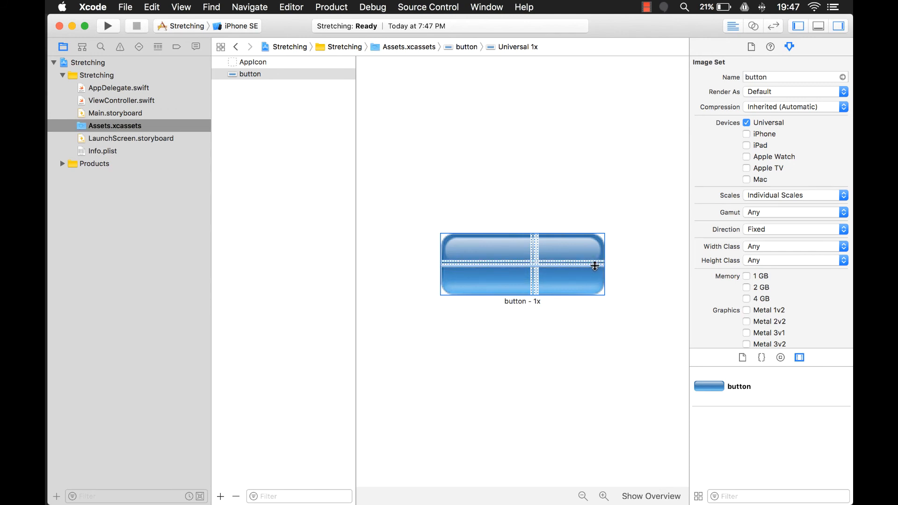
click(115, 113)
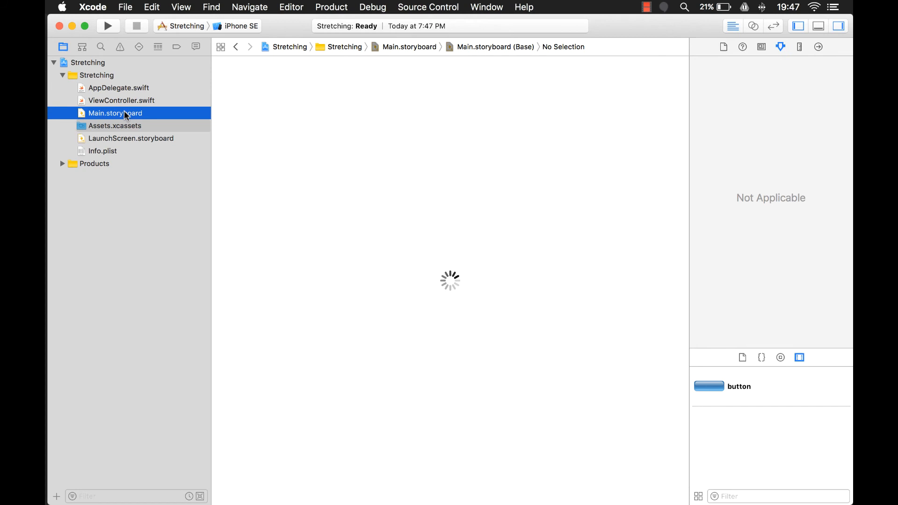
click(582, 336)
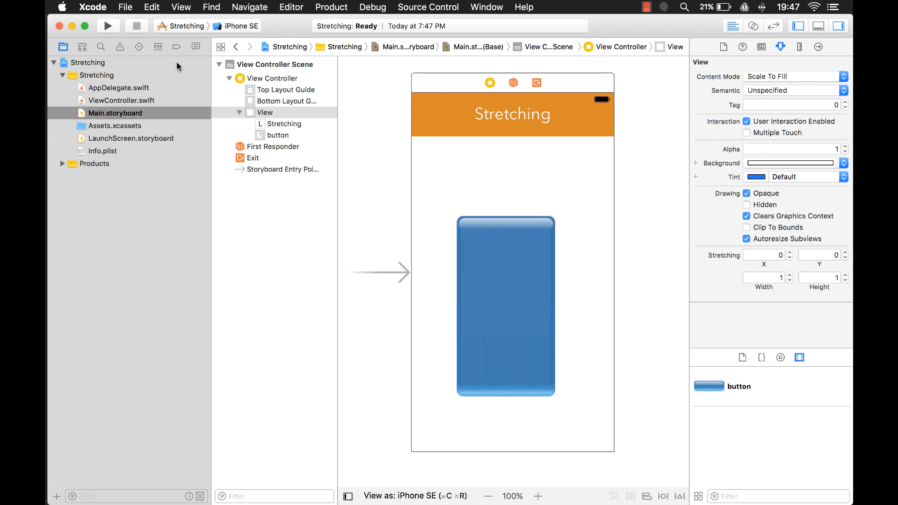
click(112, 126)
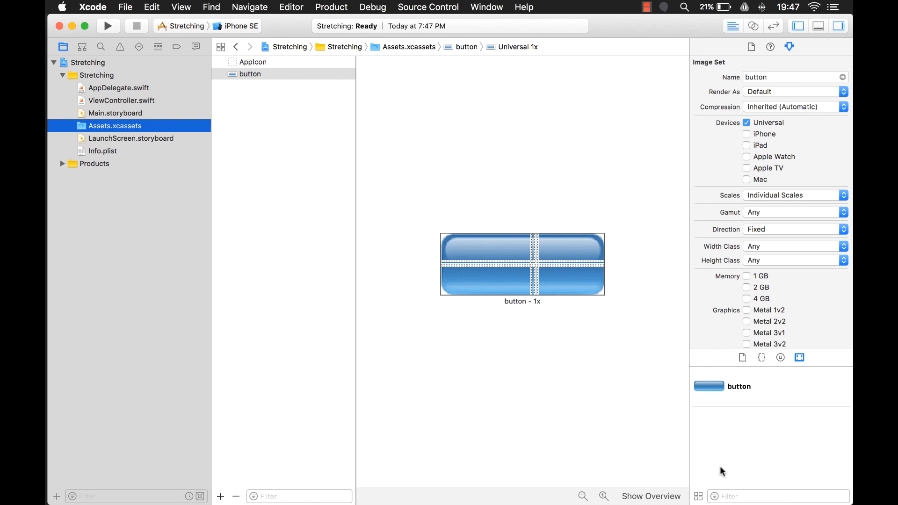
Return from the image set overview to Main.storyboard and select the tall button image view
click(647, 497)
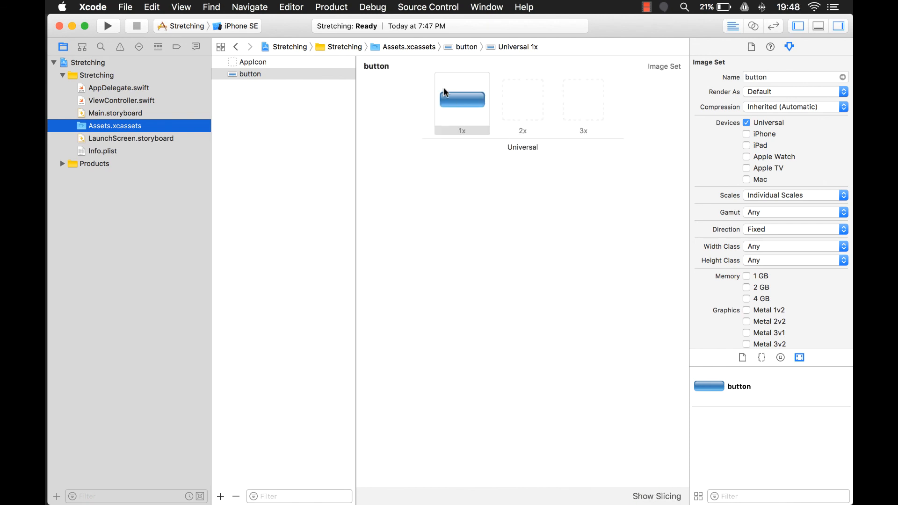
click(104, 112)
click(535, 300)
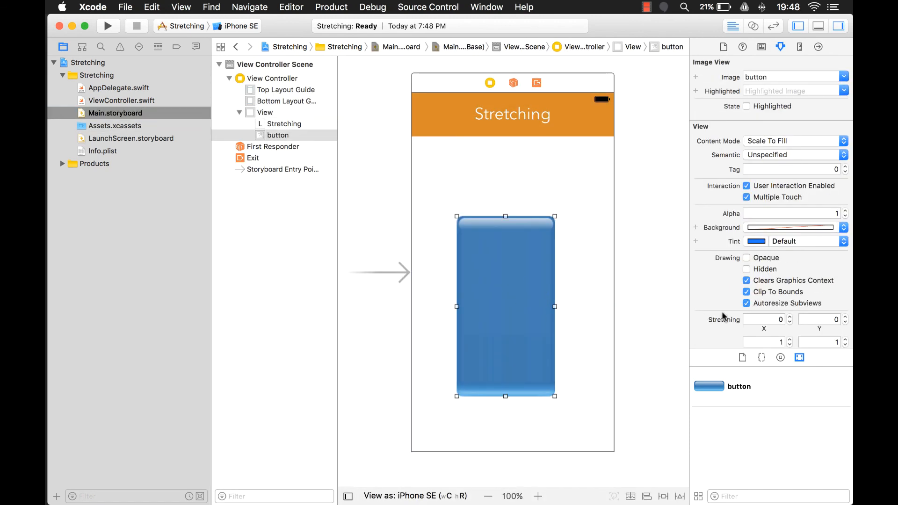
scroll(730, 312, down, 3)
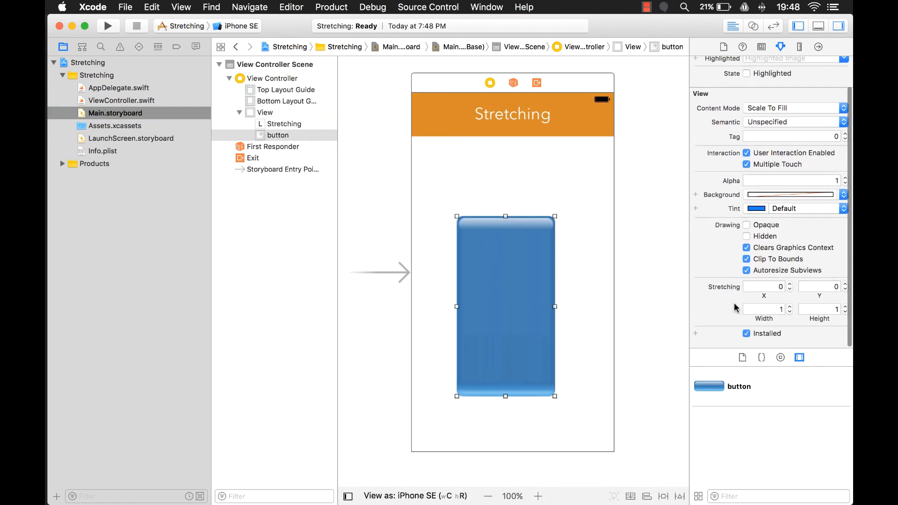